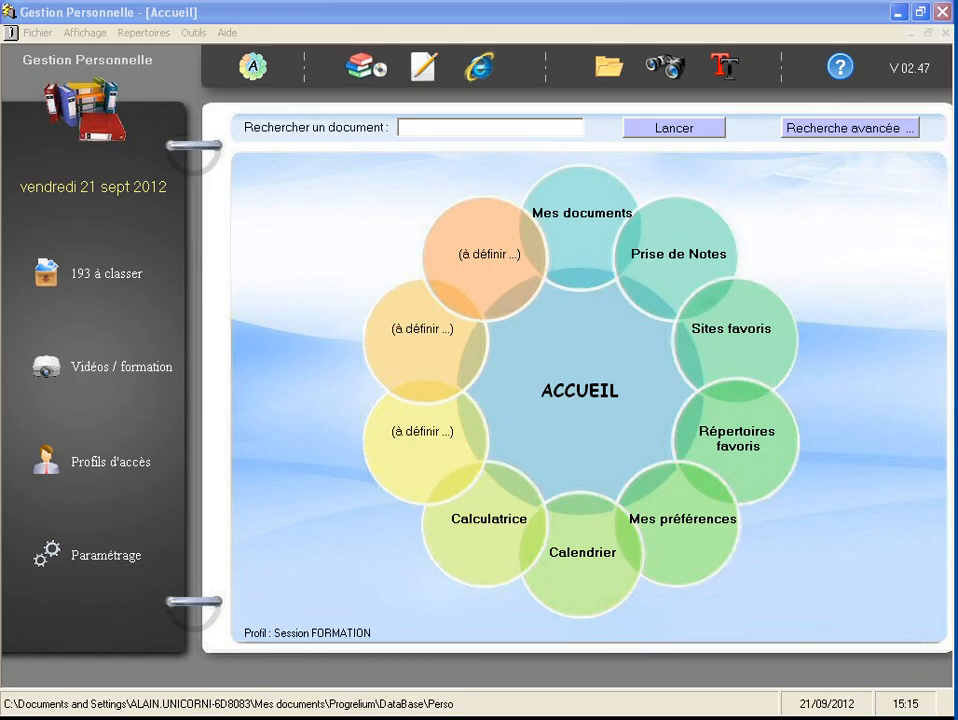
- Open the document libraries and rename the first library as Connaissances
{"action": "left_click", "coordinate": [366, 70]}
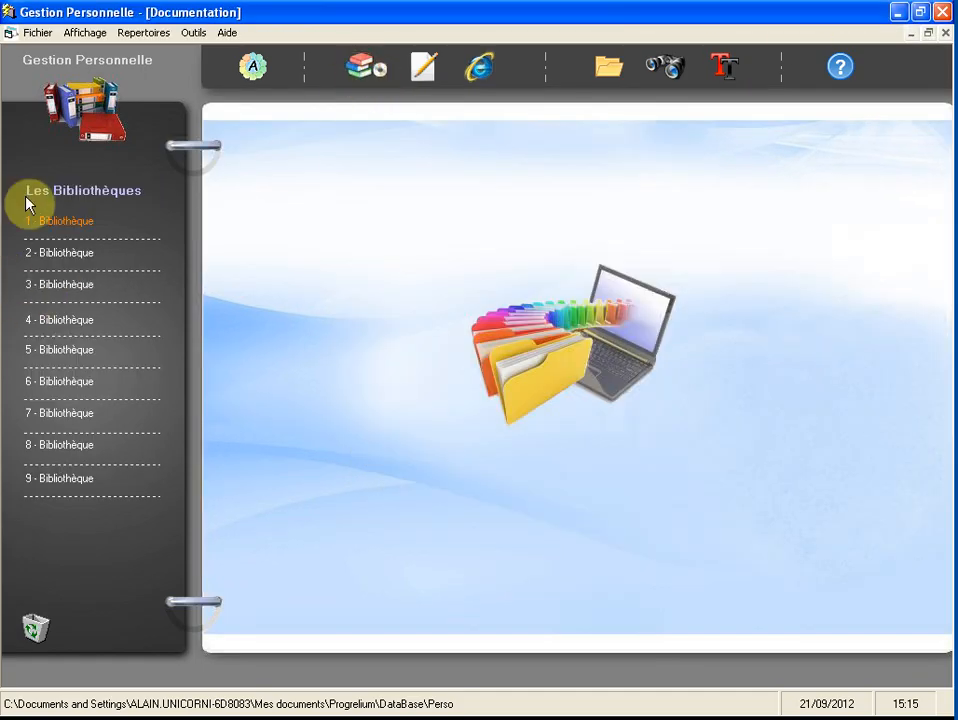
{"action": "right_click", "coordinate": [90, 231]}
{"action": "left_click", "coordinate": [103, 239]}
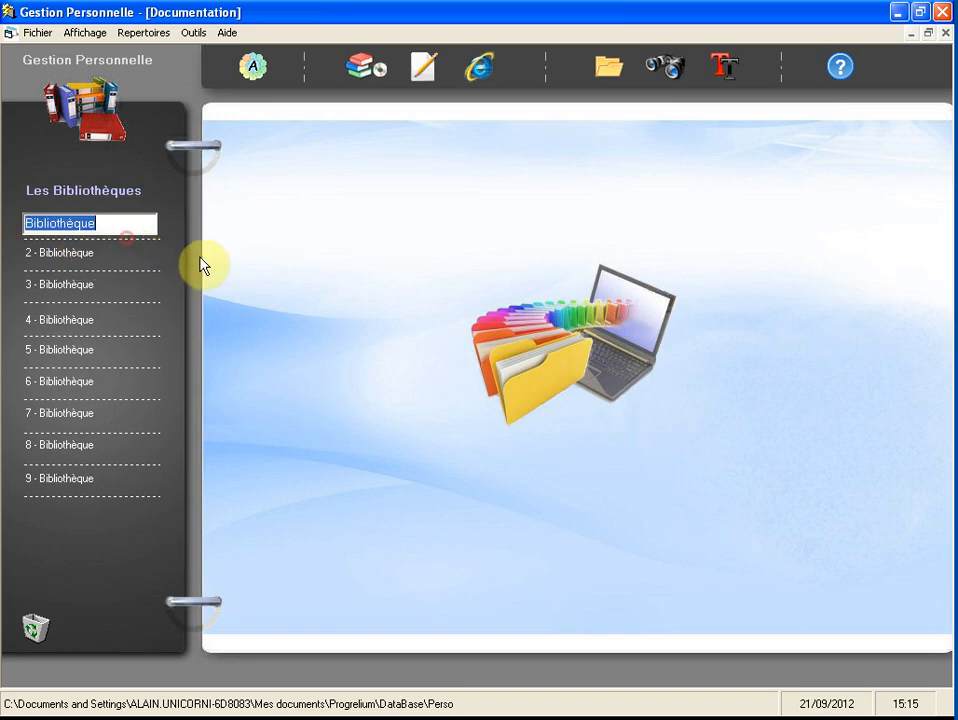
{"action": "type", "text": "Connaissances"}
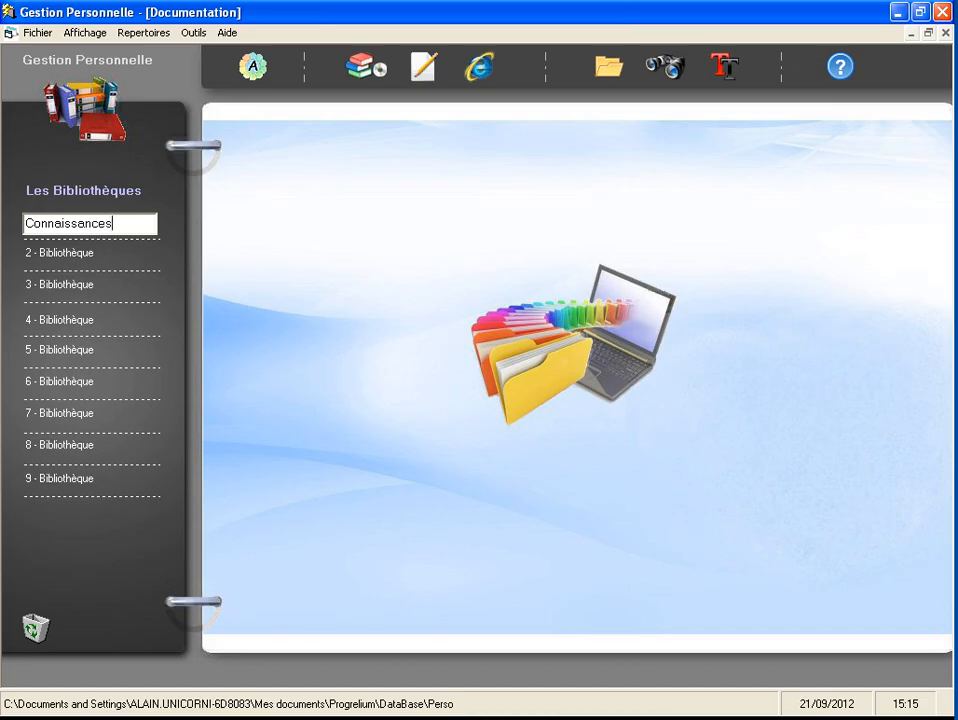
{"action": "key", "text": "Return"}
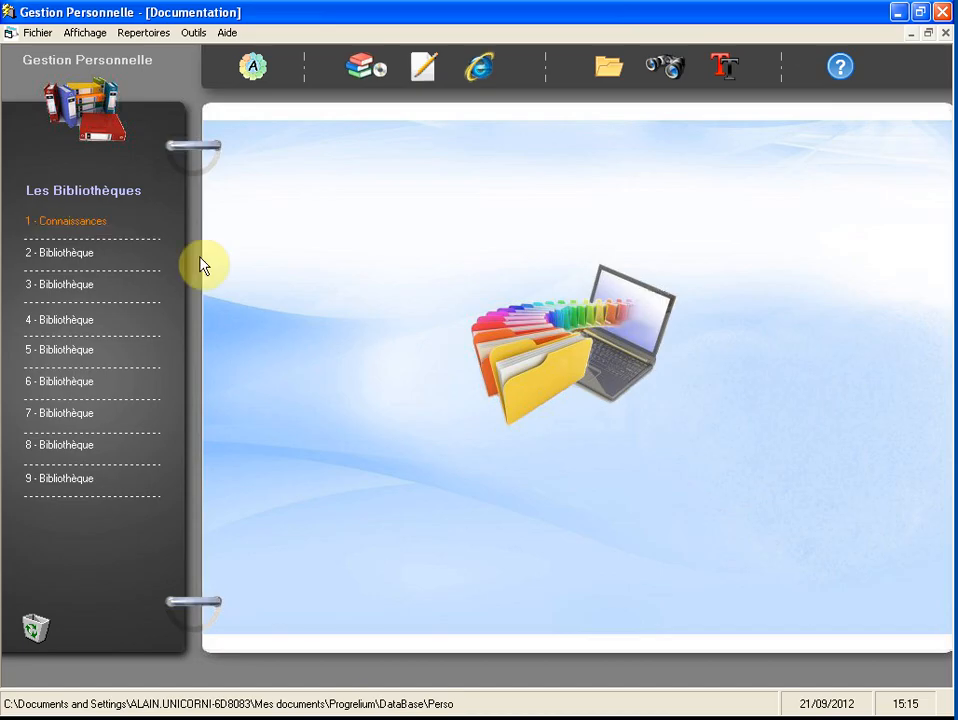
- Open the Connaissances library and rename its first binder as Conseils pratiques
{"action": "left_click", "coordinate": [125, 225]}
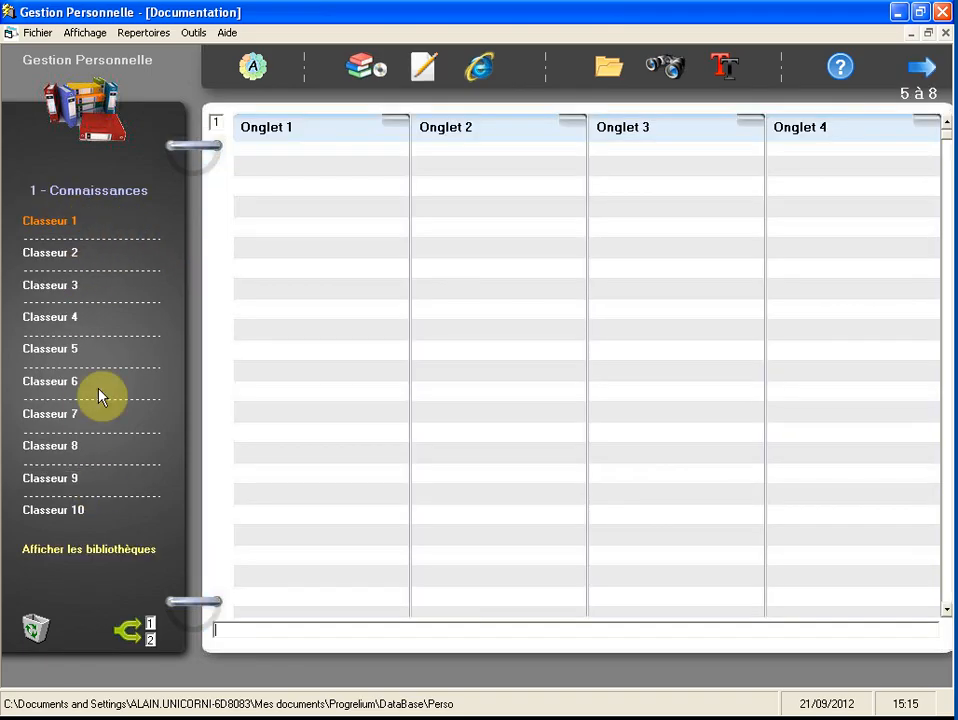
{"action": "right_click", "coordinate": [94, 227]}
{"action": "left_click", "coordinate": [133, 235]}
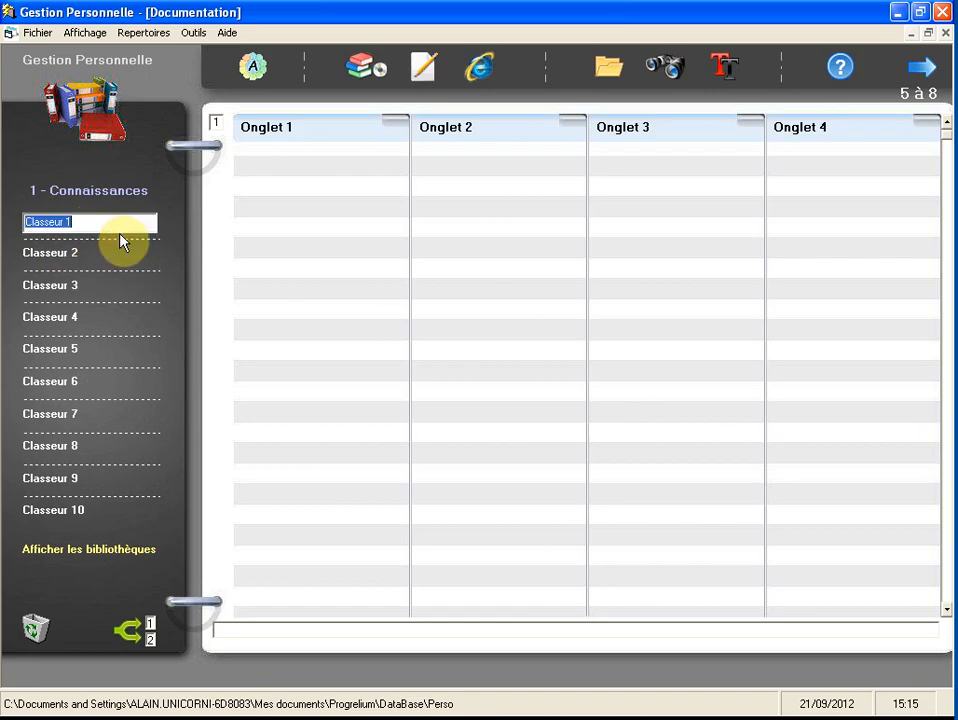
{"action": "type", "text": "Con"}
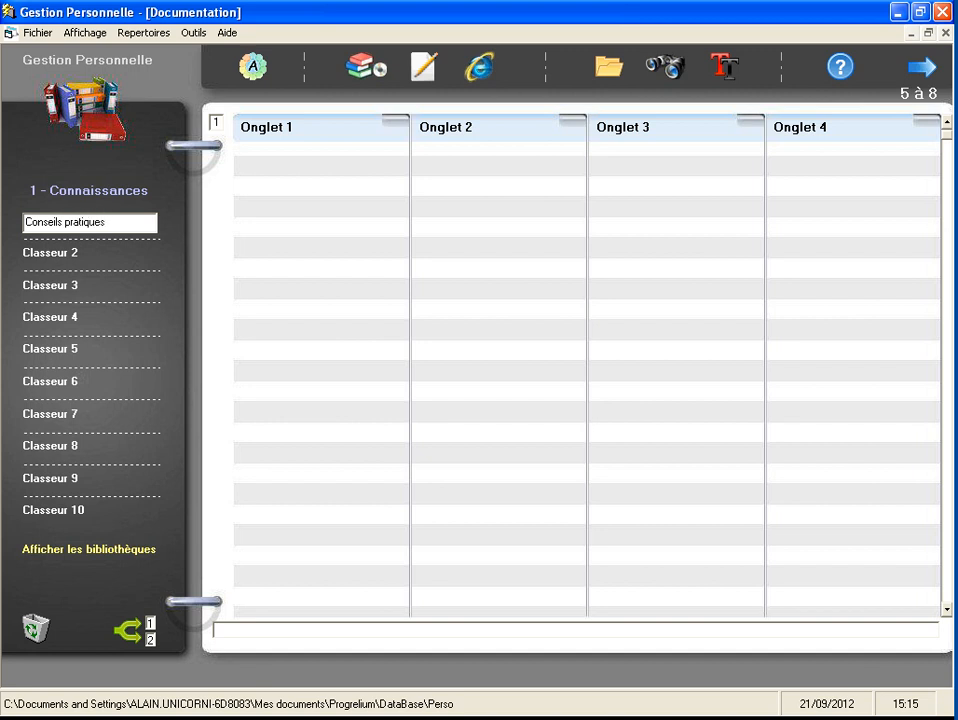
{"action": "type", "text": "seils pratiques"}
{"action": "key", "text": "Return"}
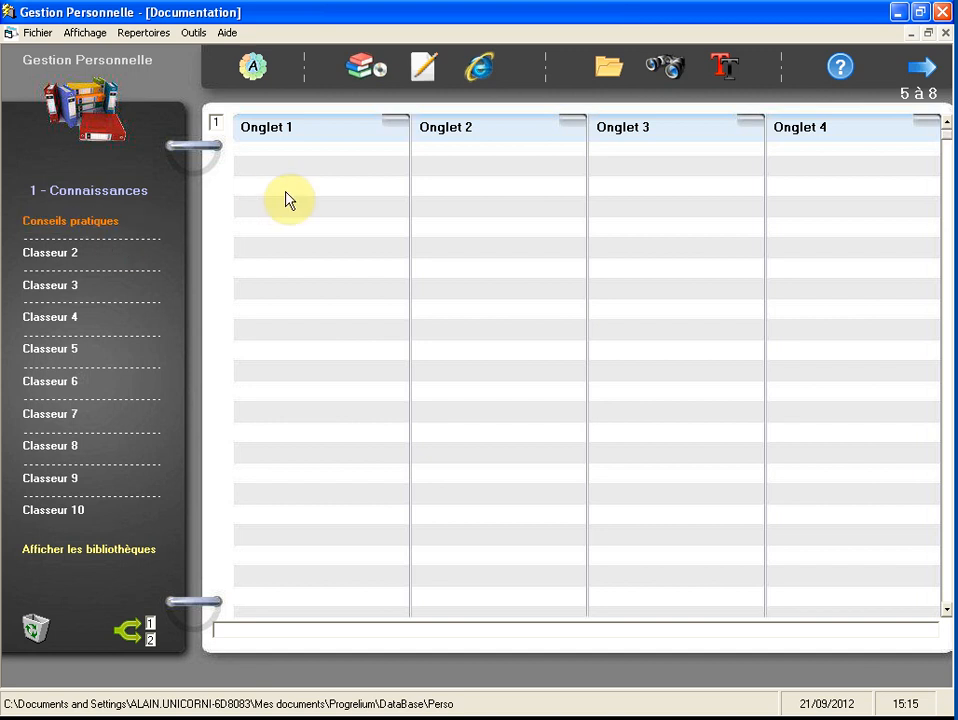
- Rename the first tab of the Conseils pratiques binder as Ebooks
{"action": "right_click", "coordinate": [290, 136]}
{"action": "left_click", "coordinate": [326, 137]}
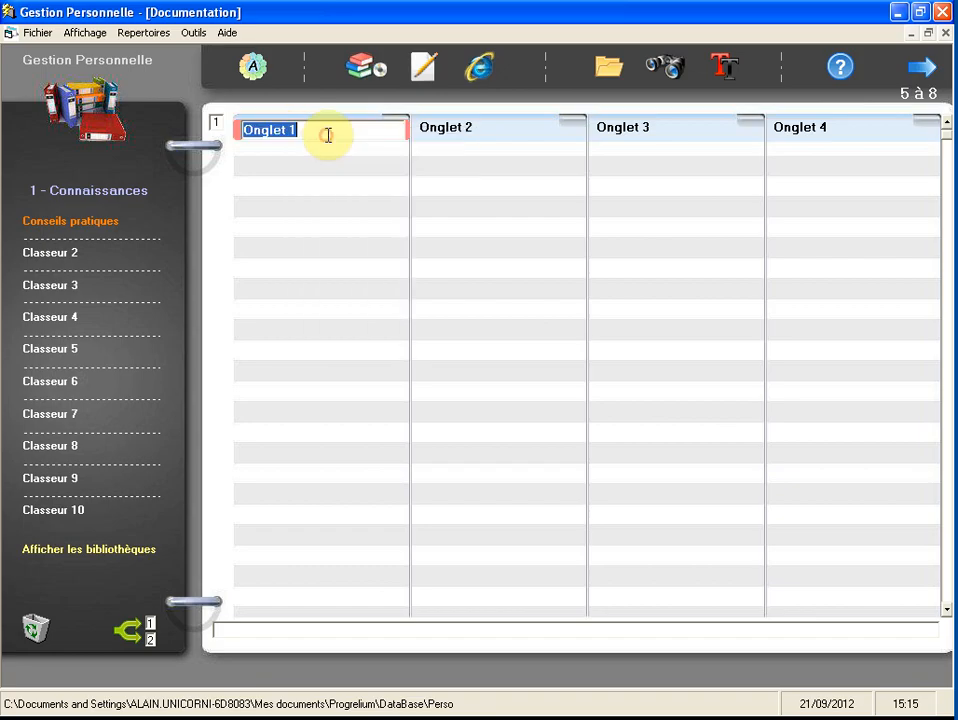
{"action": "type", "text": "Ebooks"}
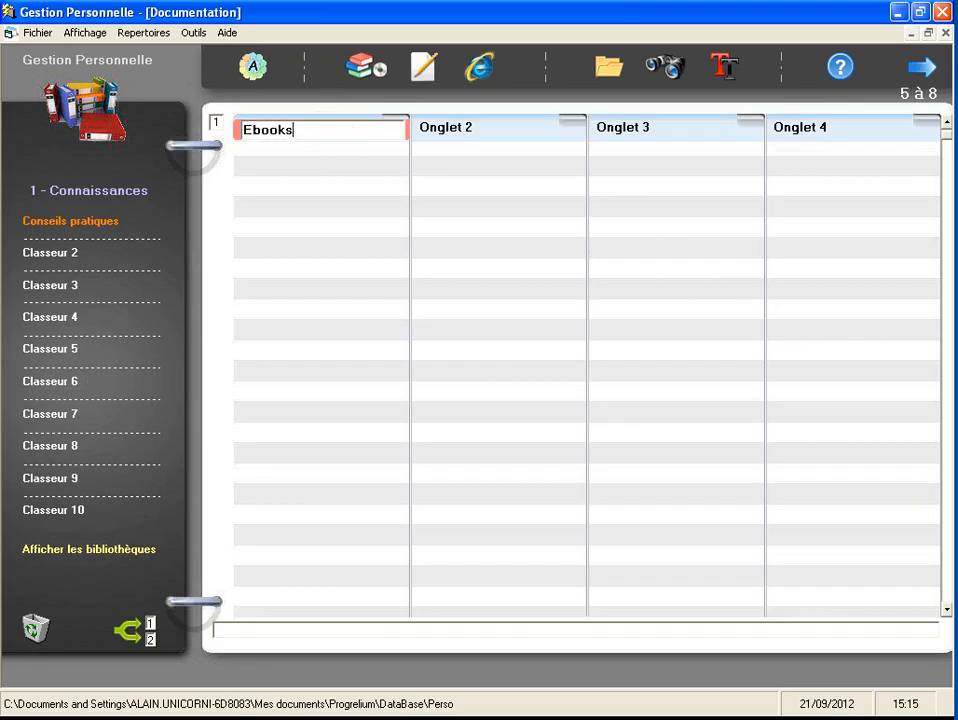
{"action": "key", "text": "Return"}
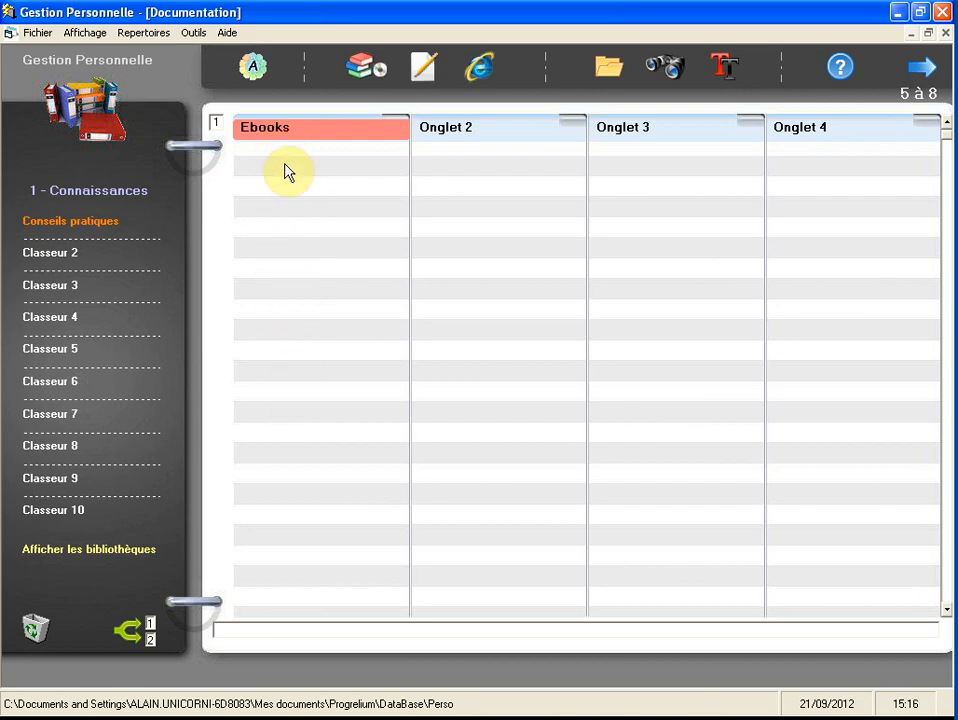
- Examine the files in the Conseils folder under Bibliothèques, then return to the binder
{"action": "left_click", "coordinate": [609, 68]}
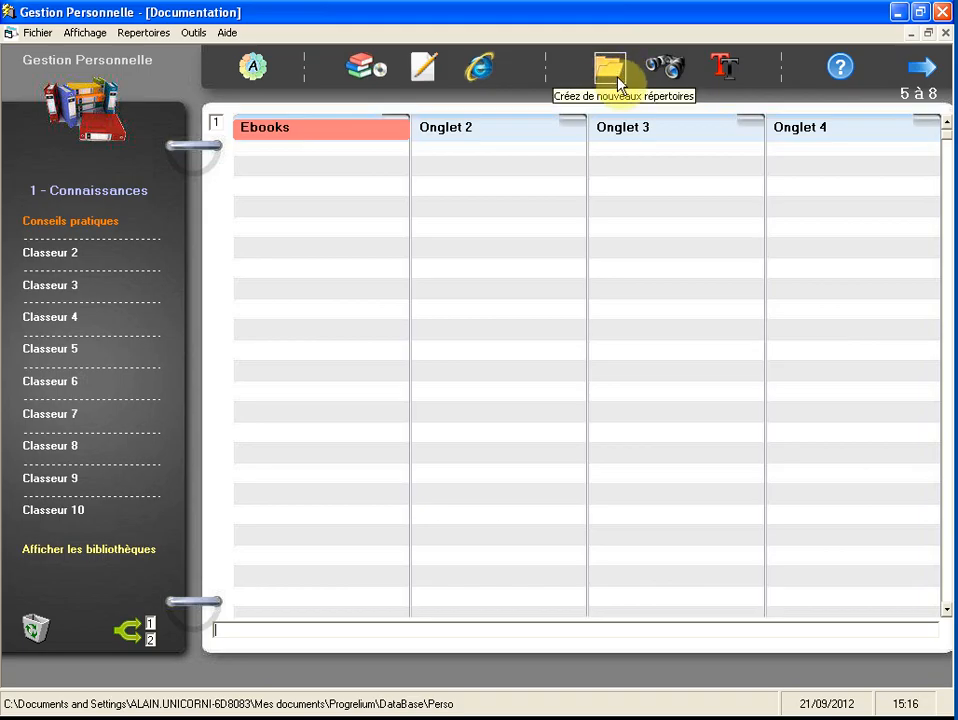
{"action": "left_click", "coordinate": [610, 70]}
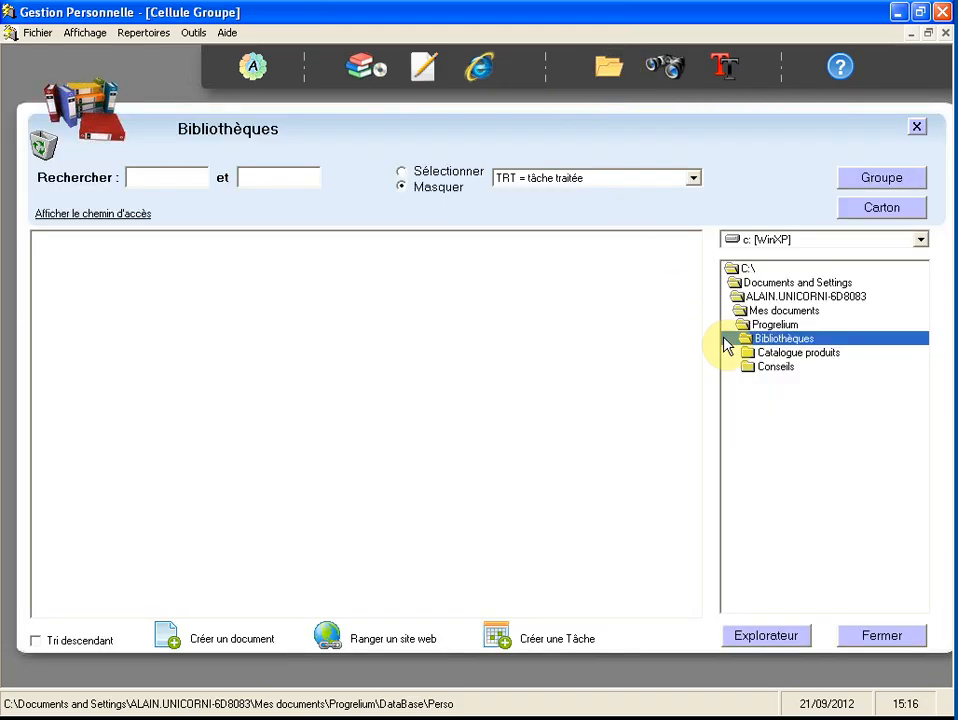
{"action": "left_click", "coordinate": [797, 371]}
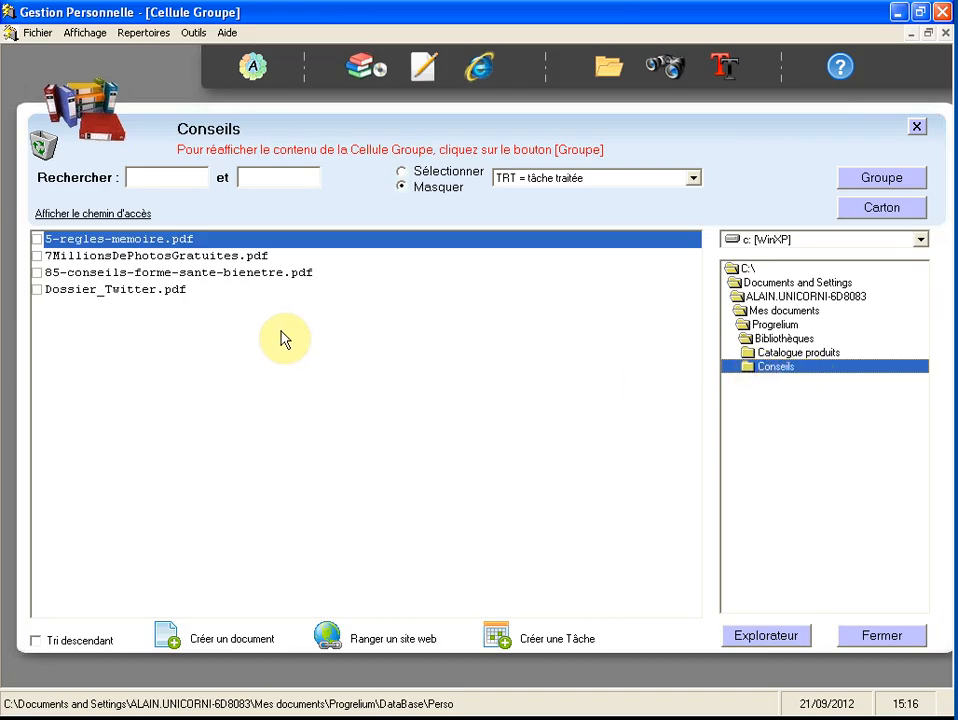
{"action": "left_click", "coordinate": [92, 273]}
{"action": "left_click", "coordinate": [92, 290]}
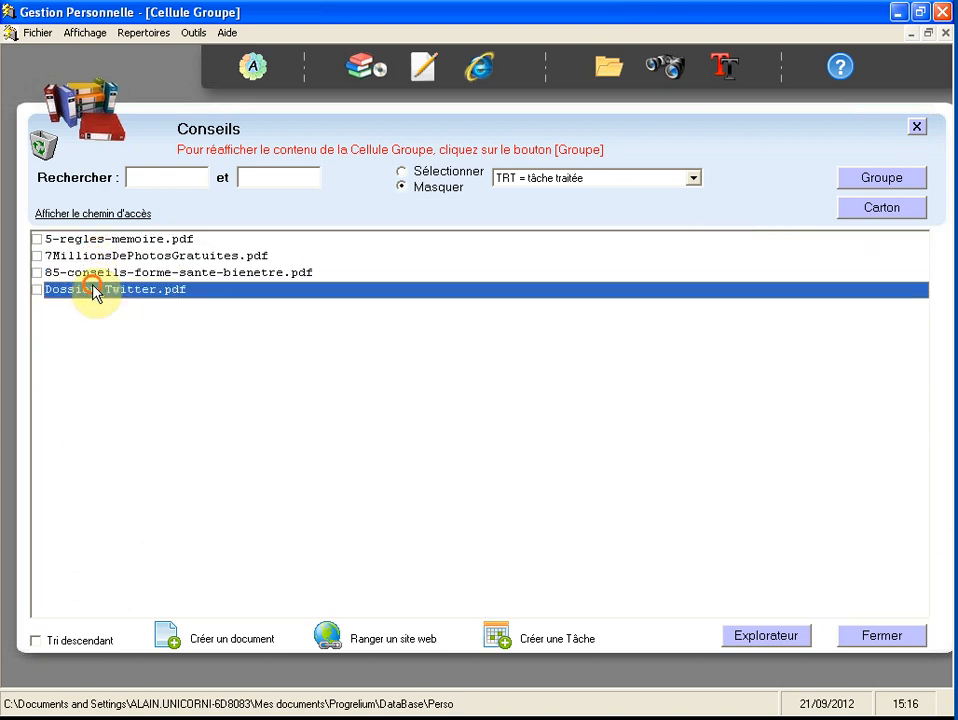
{"action": "left_click", "coordinate": [92, 241]}
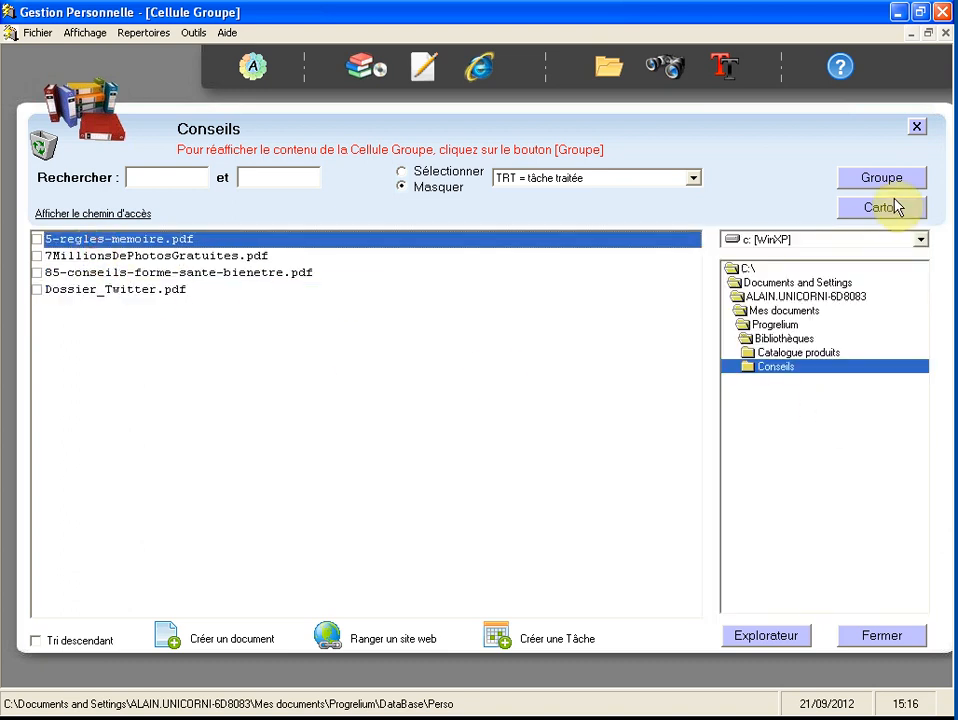
{"action": "left_click", "coordinate": [917, 131]}
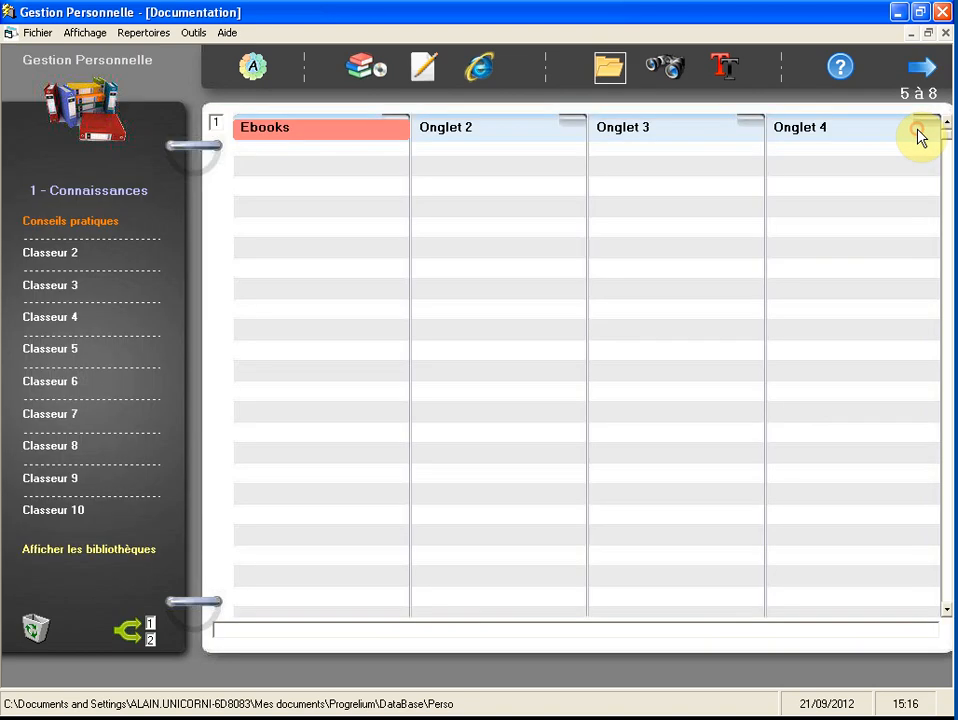
- Try to run automatic filing on the Ebooks tab before assigning it a directory
{"action": "right_click", "coordinate": [302, 130]}
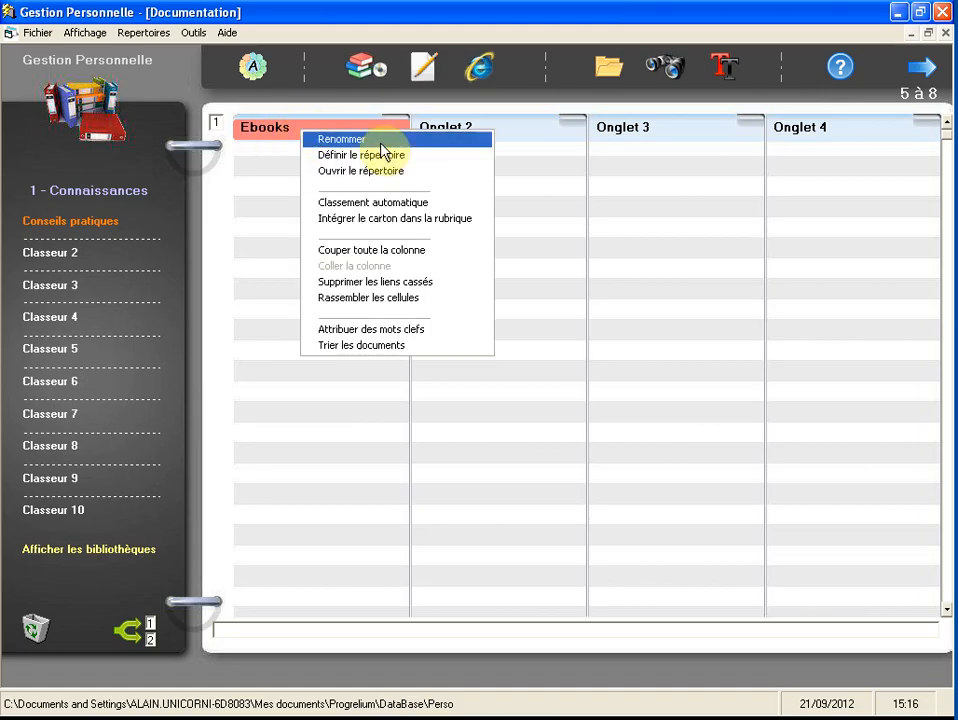
{"action": "left_click", "coordinate": [445, 205]}
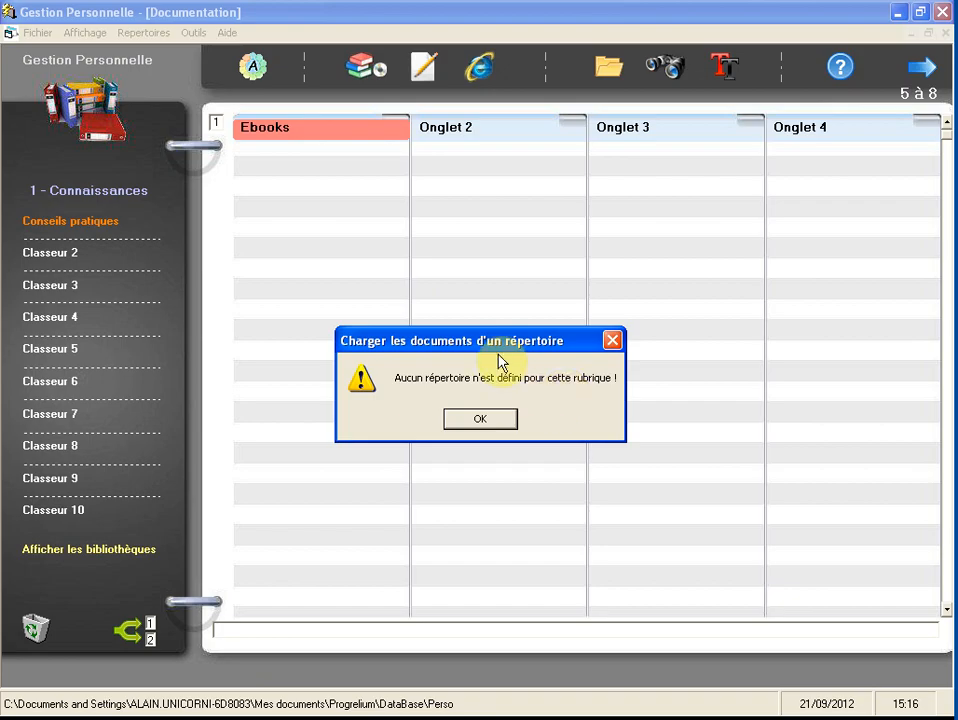
{"action": "left_click_drag", "start_coordinate": [496, 346], "coordinate": [473, 267]}
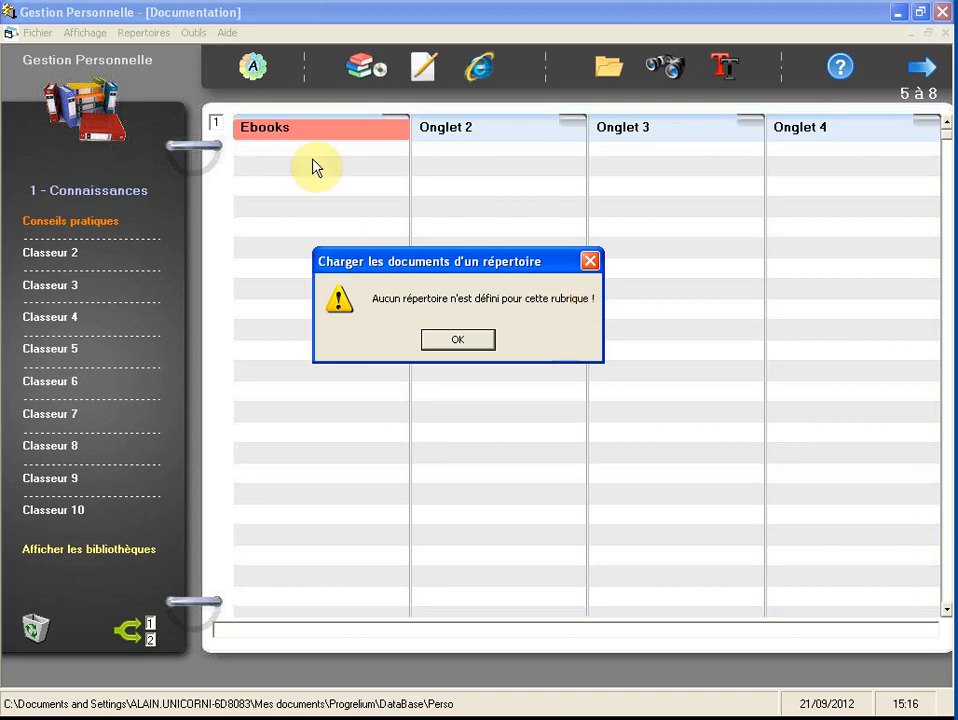
{"action": "left_click", "coordinate": [462, 339]}
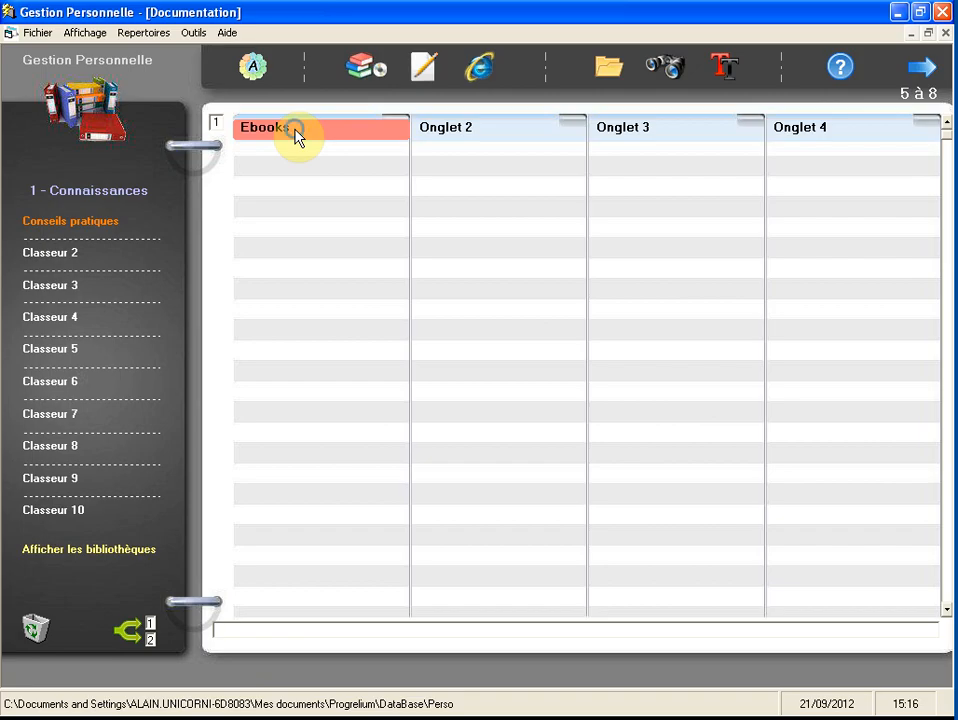
- Set the Ebooks tab's directory to the Conseils folder under Progrelium\Bibliothèques
{"action": "right_click", "coordinate": [297, 135]}
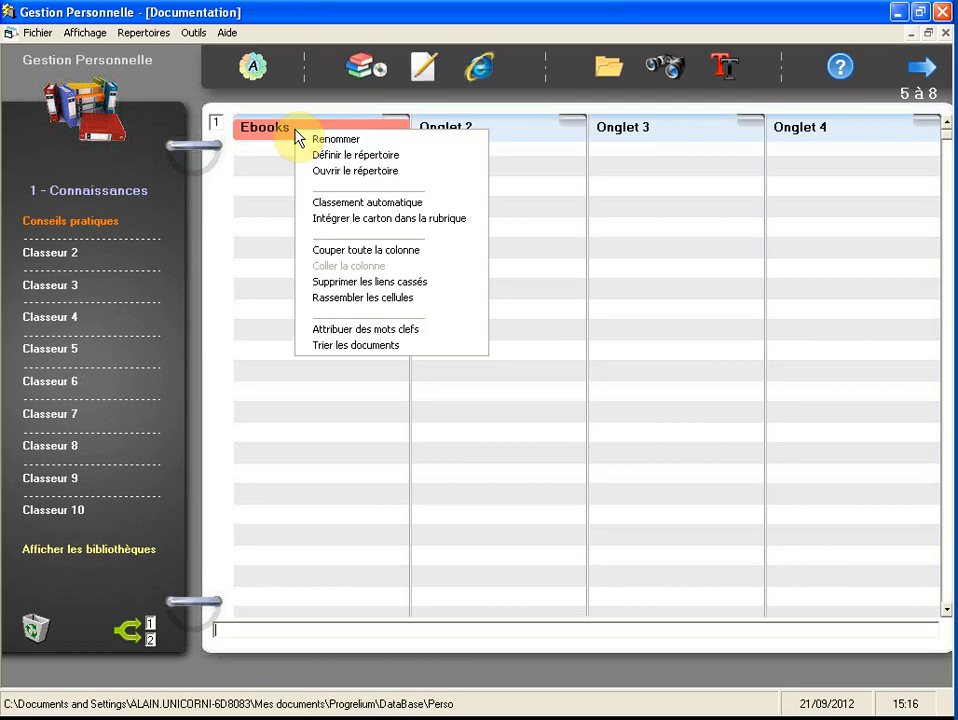
{"action": "left_click", "coordinate": [417, 163]}
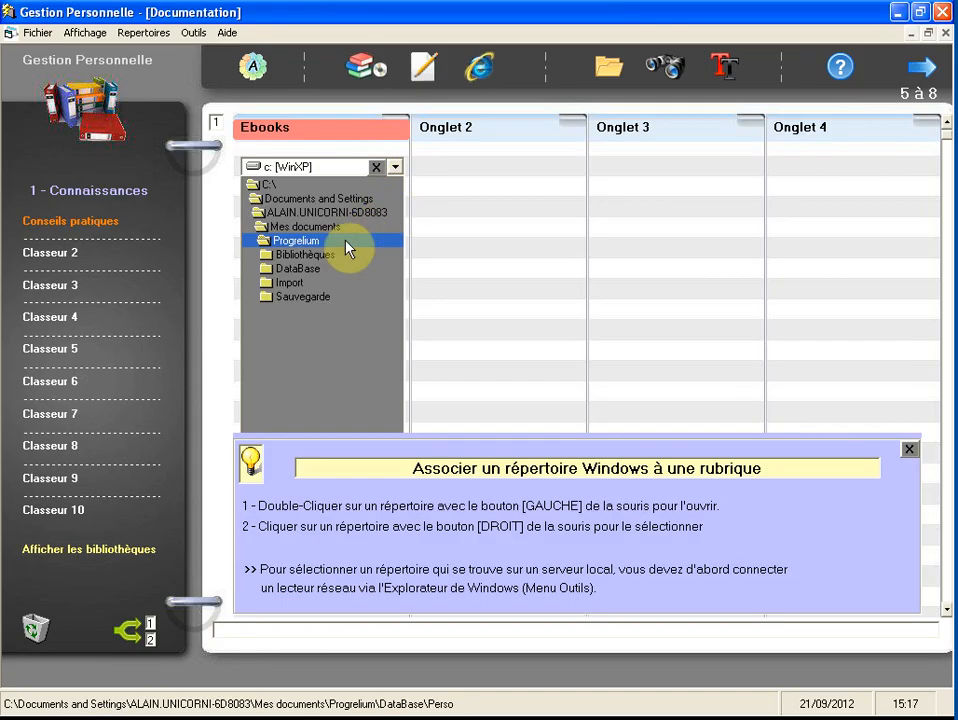
{"action": "left_click", "coordinate": [303, 256]}
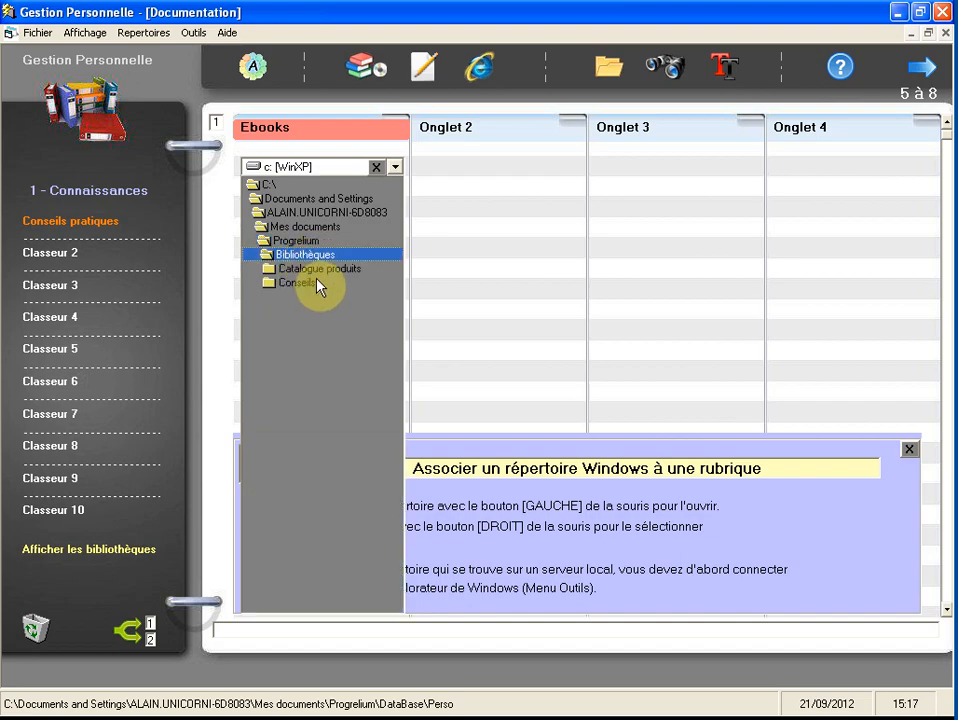
{"action": "left_click", "coordinate": [302, 283]}
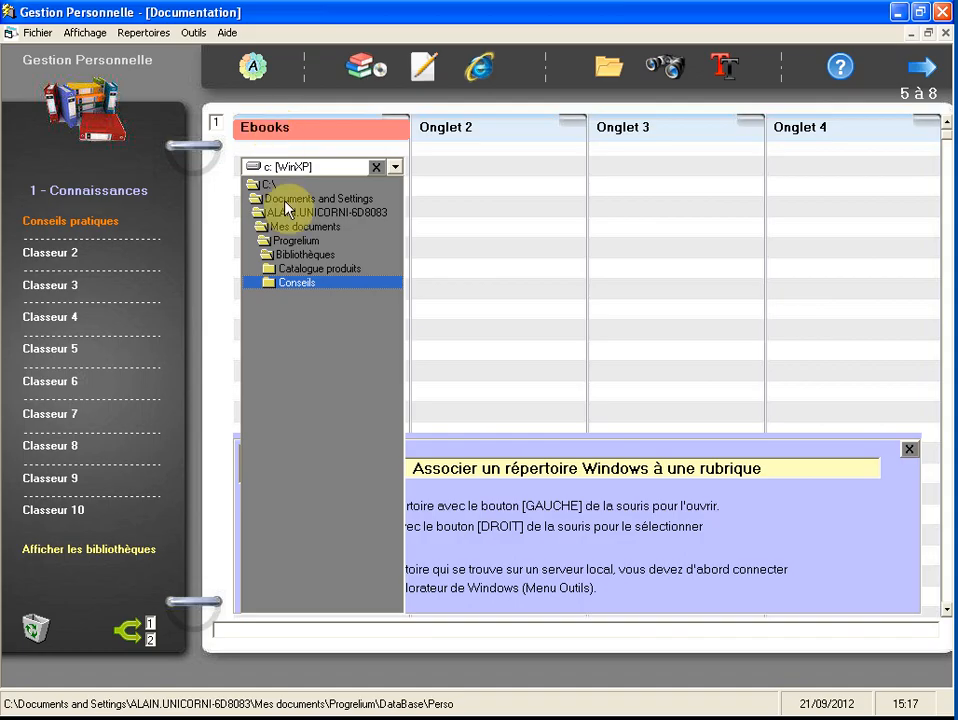
{"action": "right_click", "coordinate": [321, 287]}
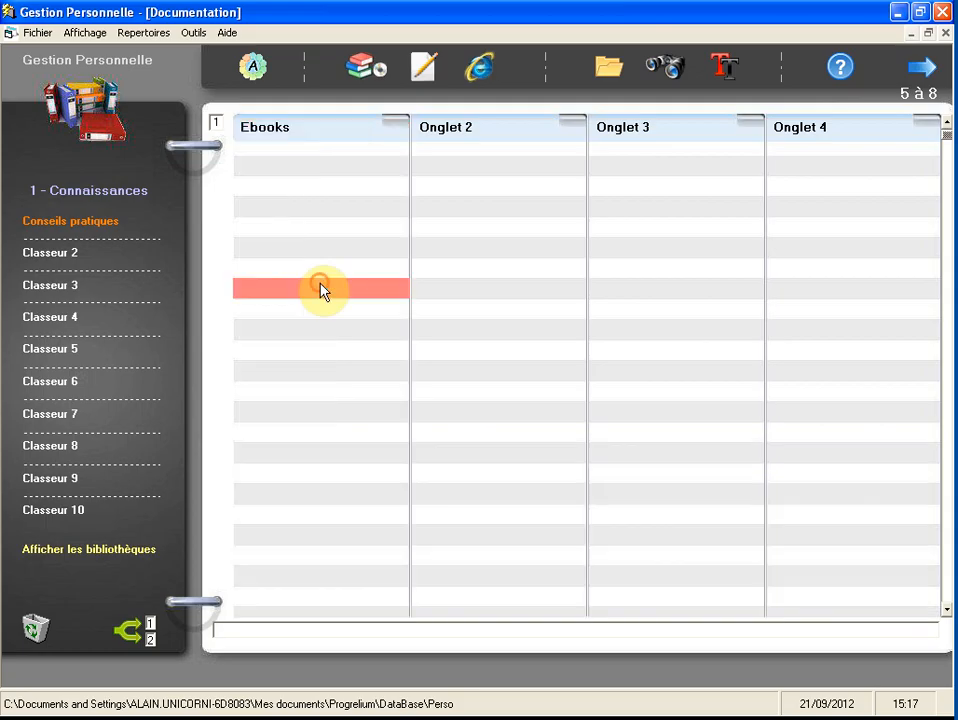
{"action": "left_click", "coordinate": [278, 135]}
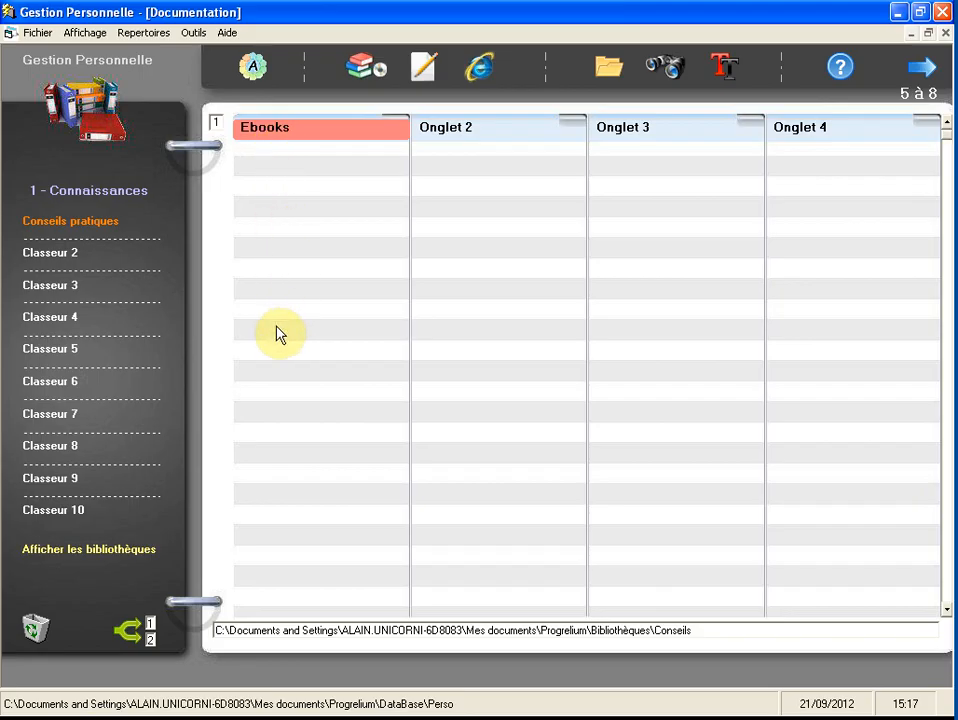
- Use automatic filing on the Ebooks tab to file all four PDF documents from its assigned directory
{"action": "right_click", "coordinate": [305, 137]}
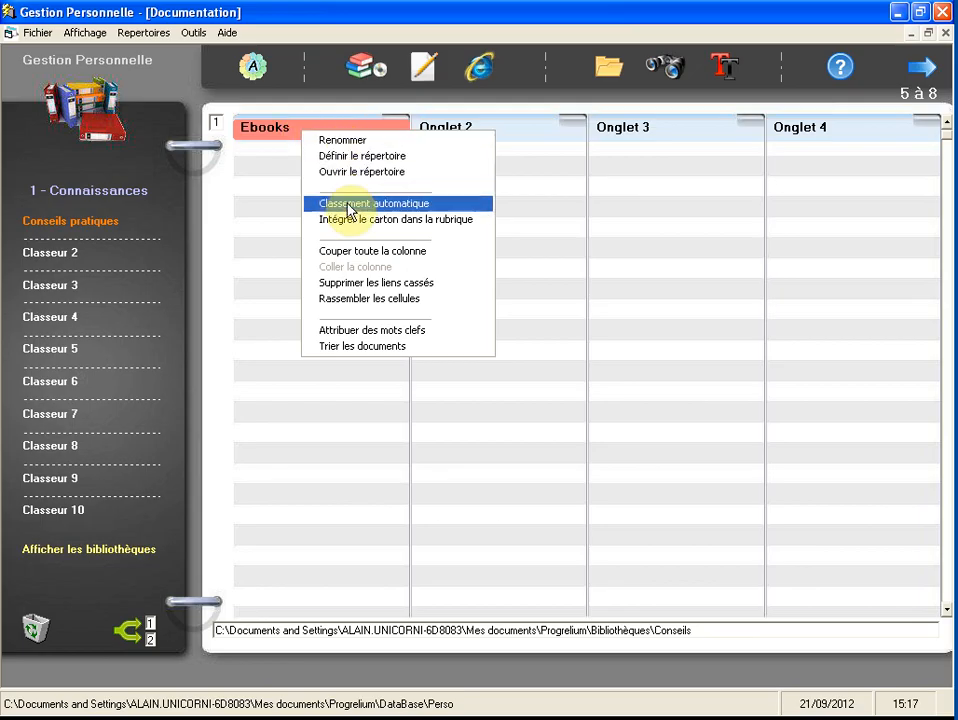
{"action": "left_click", "coordinate": [440, 211]}
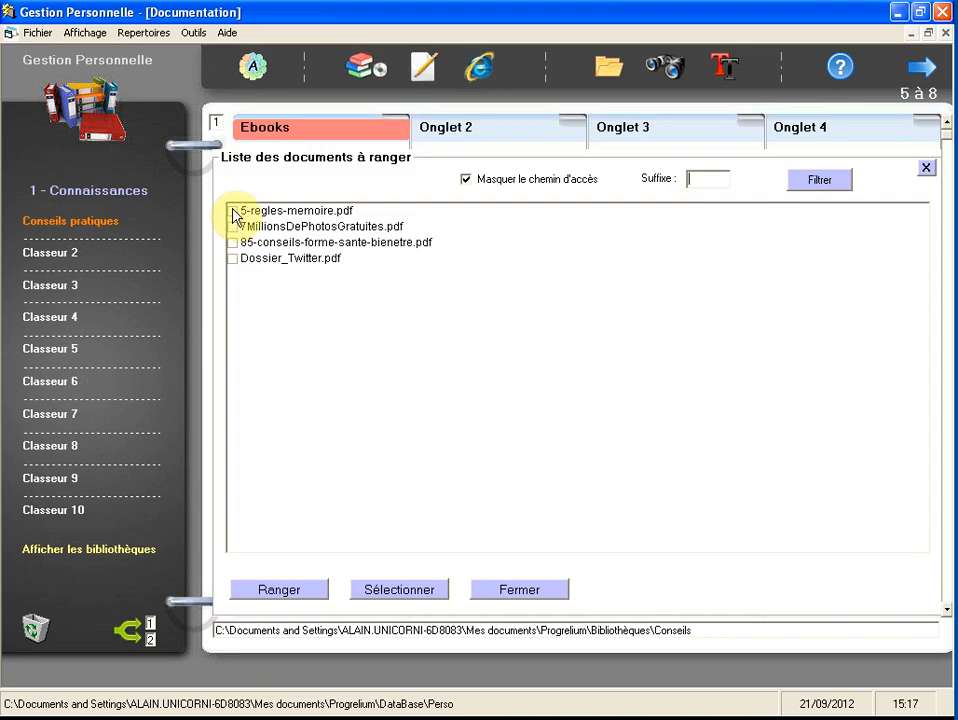
{"action": "left_click", "coordinate": [401, 591]}
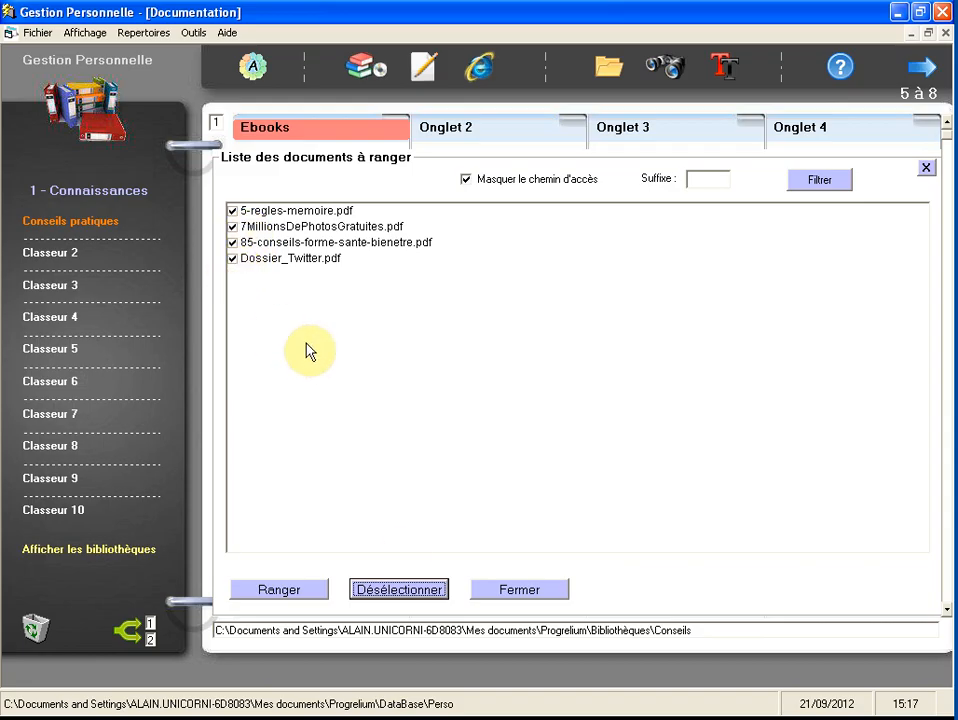
{"action": "left_click", "coordinate": [396, 592]}
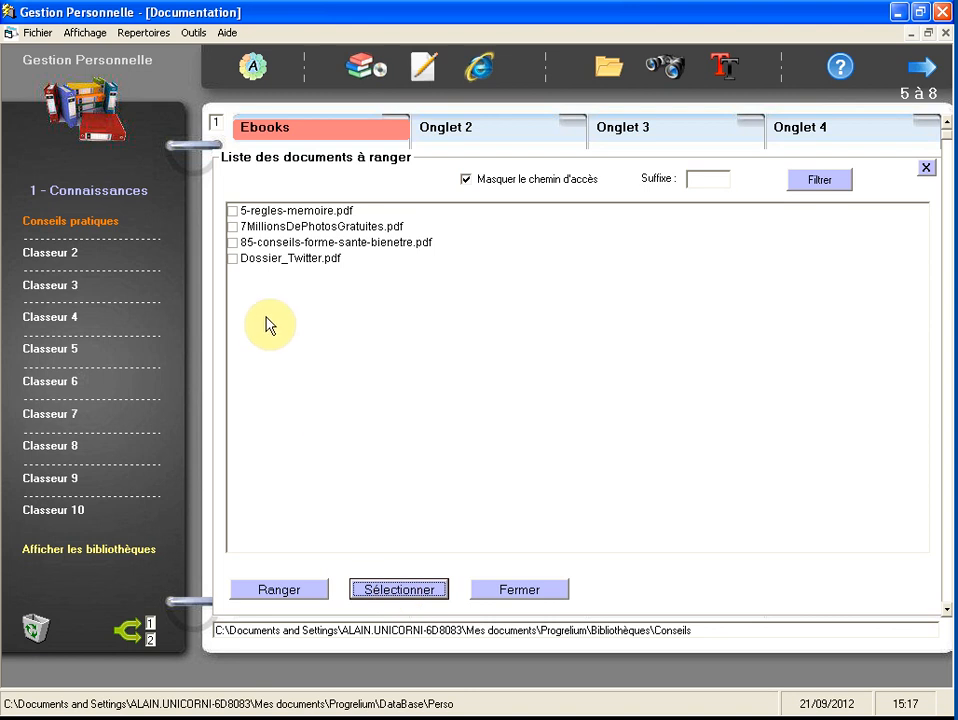
{"action": "left_click", "coordinate": [375, 590]}
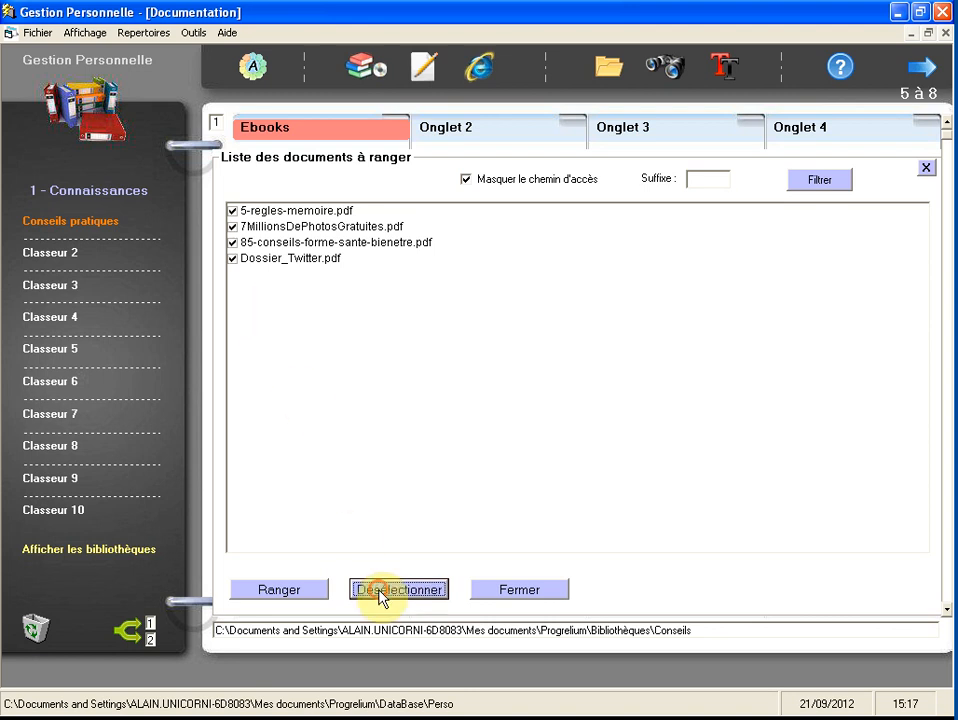
{"action": "left_click", "coordinate": [233, 226]}
{"action": "left_click", "coordinate": [233, 258]}
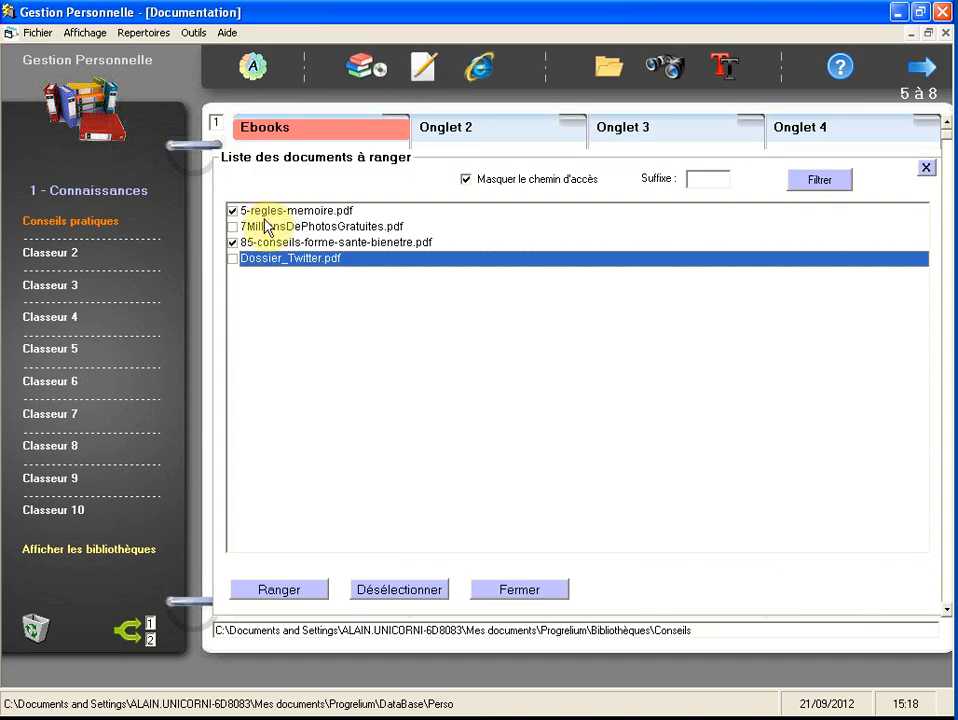
{"action": "left_click", "coordinate": [233, 226]}
{"action": "left_click", "coordinate": [233, 258]}
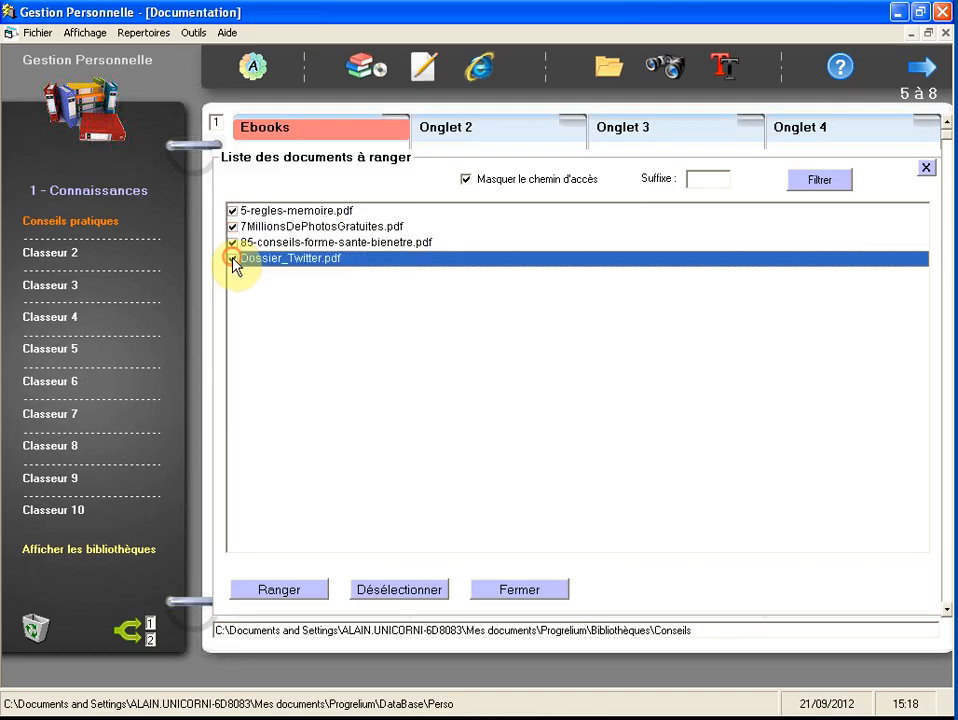
{"action": "left_click", "coordinate": [298, 590]}
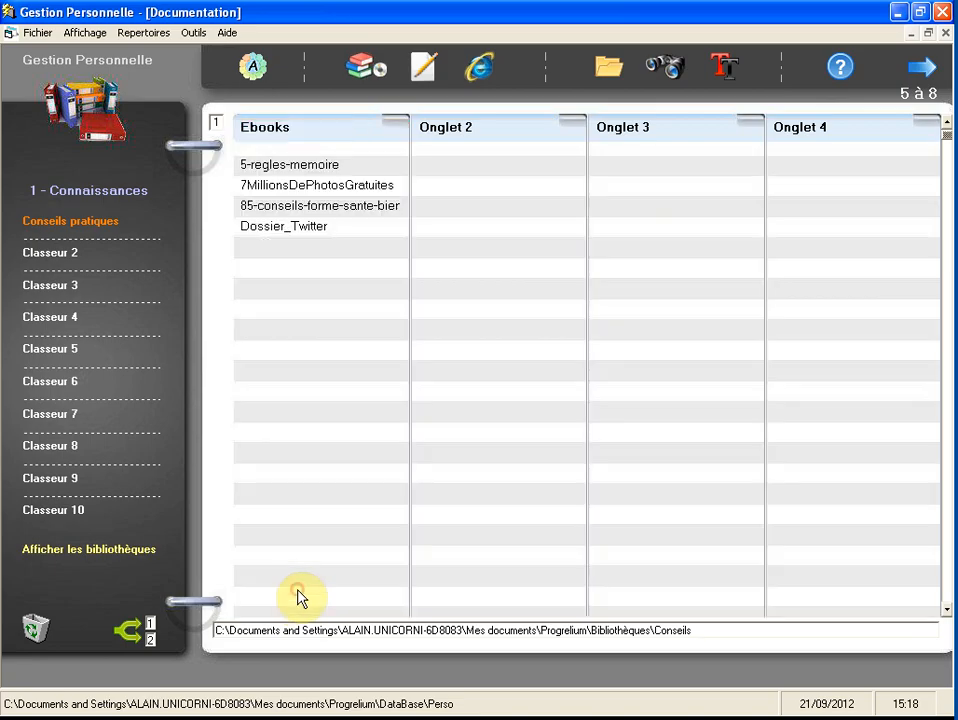
- Rename the 5-regles-memoire entry under the Ebooks tab to "Règles de memoire"
{"action": "right_click", "coordinate": [282, 170]}
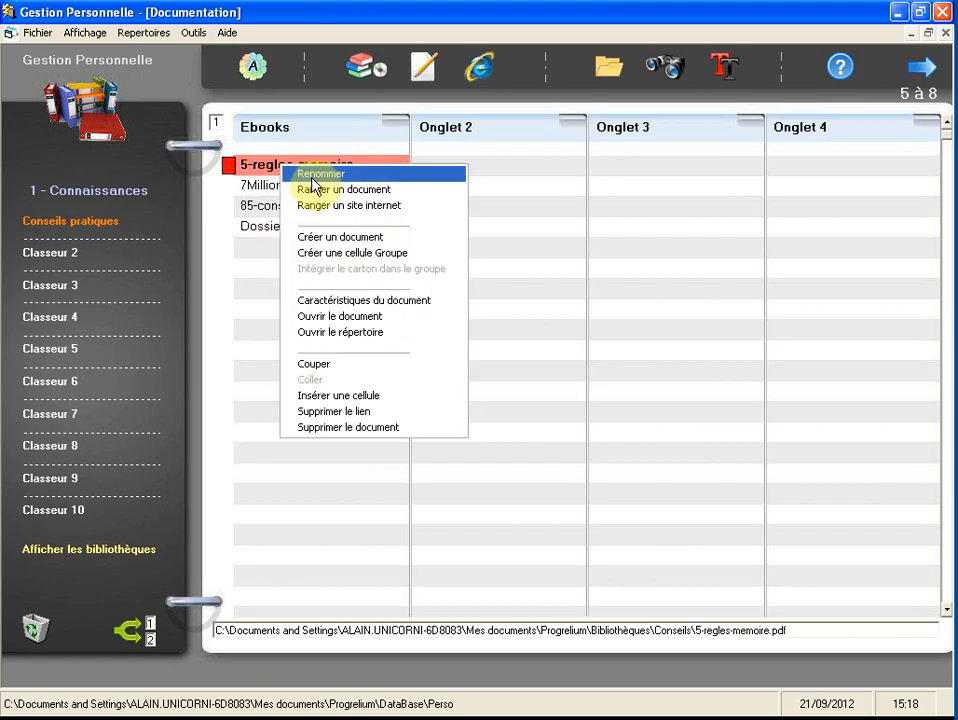
{"action": "left_click", "coordinate": [345, 174]}
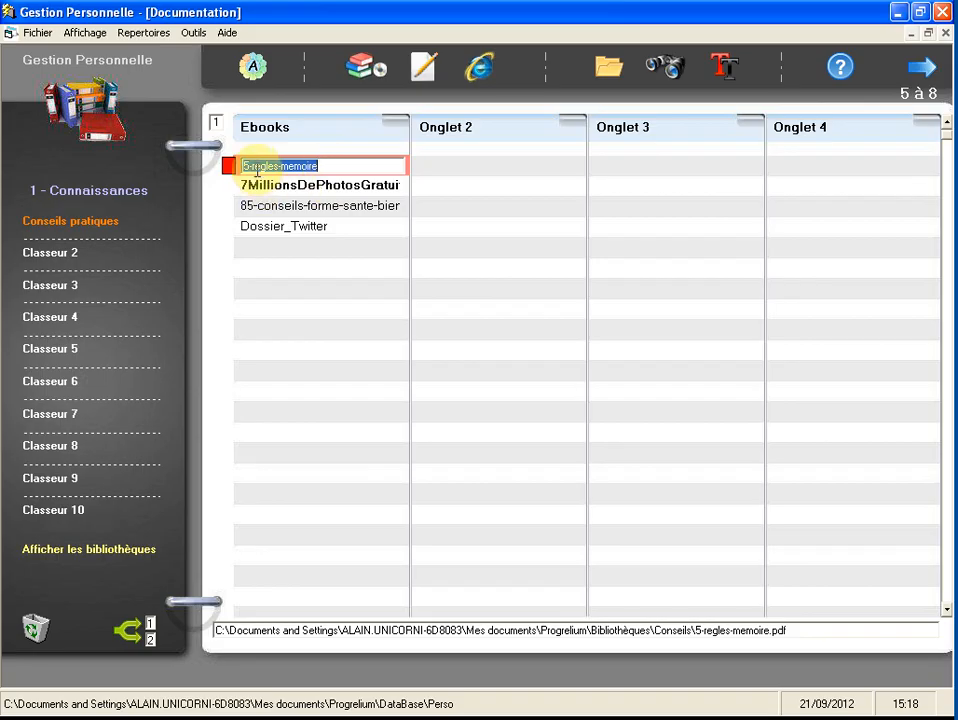
{"action": "left_click_drag", "start_coordinate": [253, 167], "coordinate": [203, 175]}
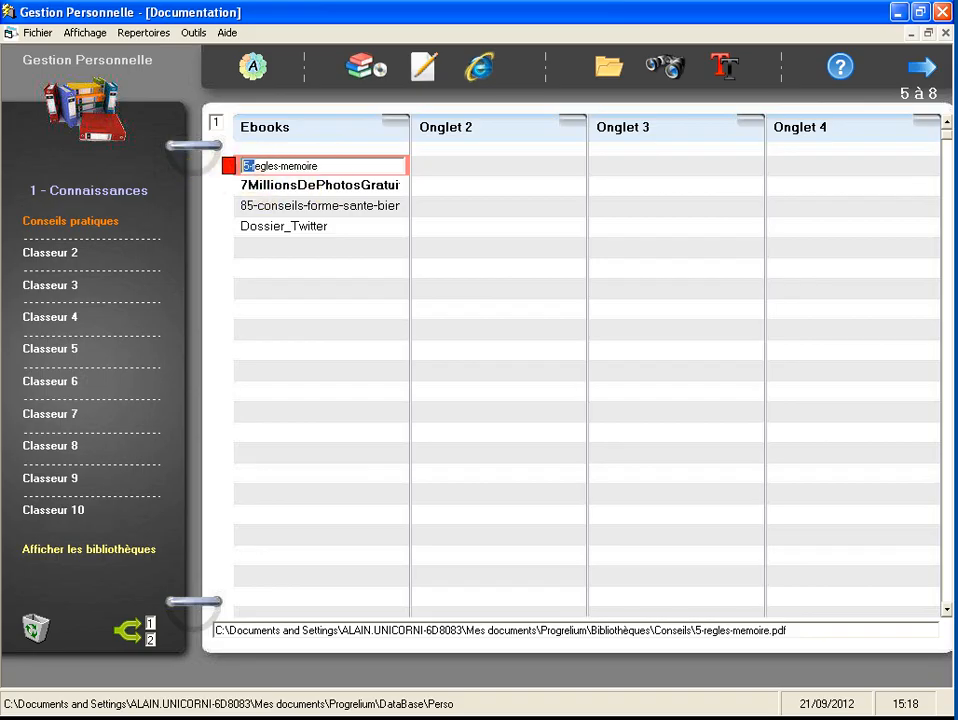
{"action": "type", "text": "Rè"}
{"action": "key", "text": "Delete"}
{"action": "left_click", "coordinate": [276, 166]}
{"action": "key", "text": "BackSpace"}
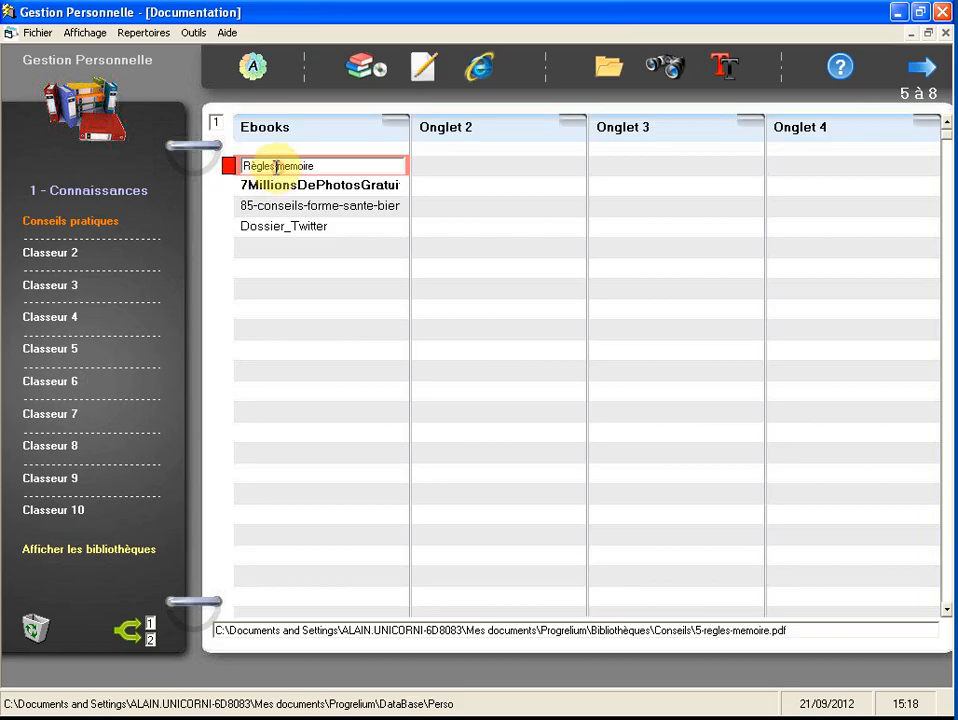
{"action": "type", "text": "de"}
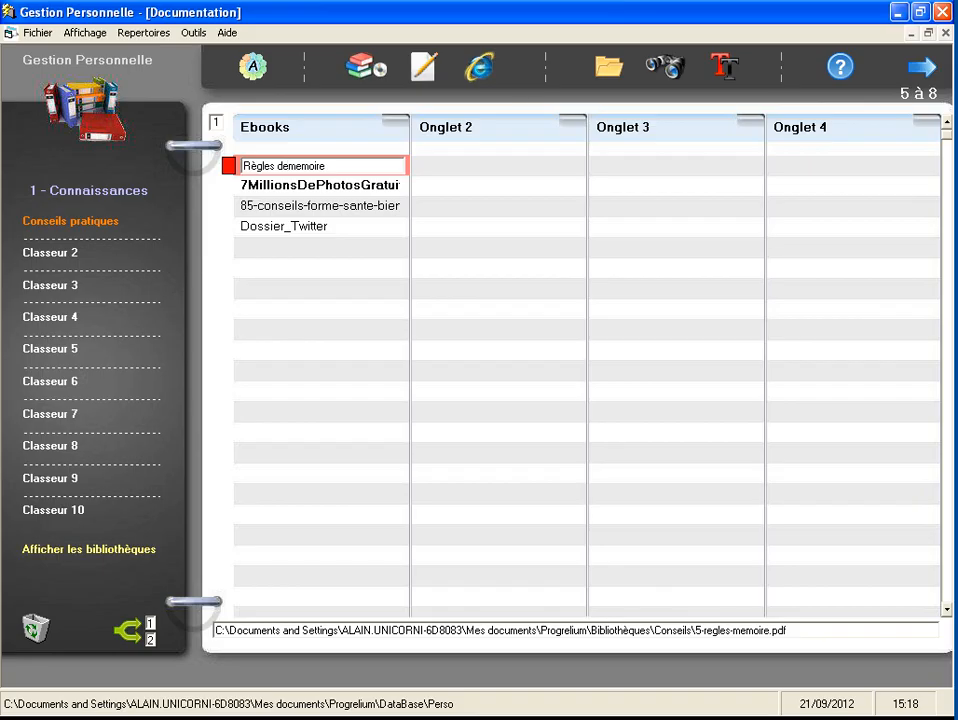
{"action": "key", "text": "Return"}
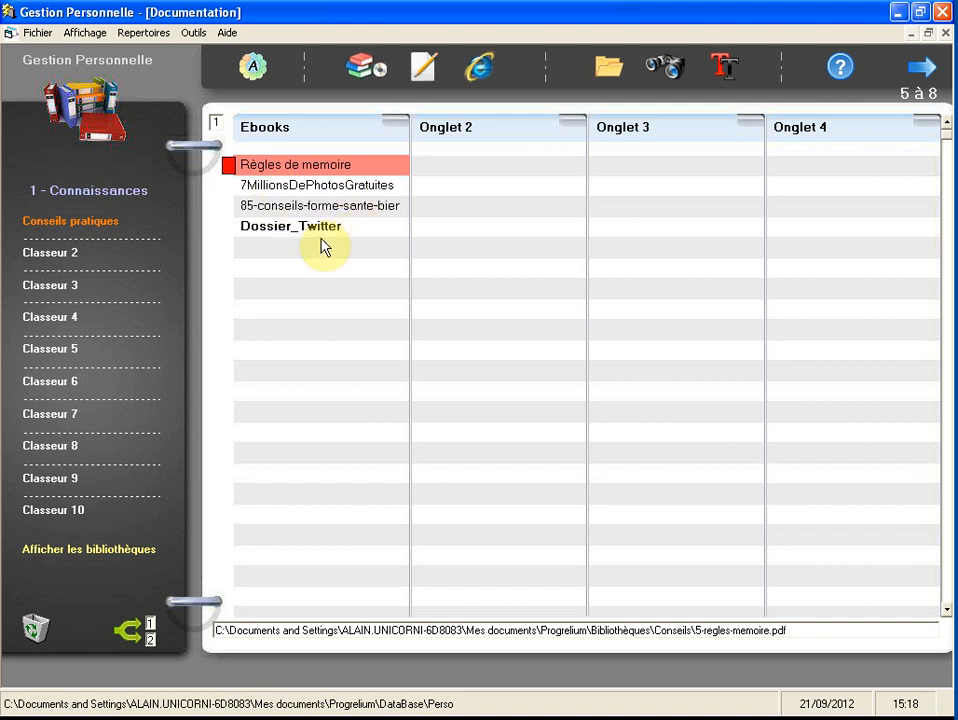
- Open the 7MillionsDePhotosGratuites document from the Ebooks tab to view it, then close it
{"action": "left_click", "coordinate": [349, 188]}
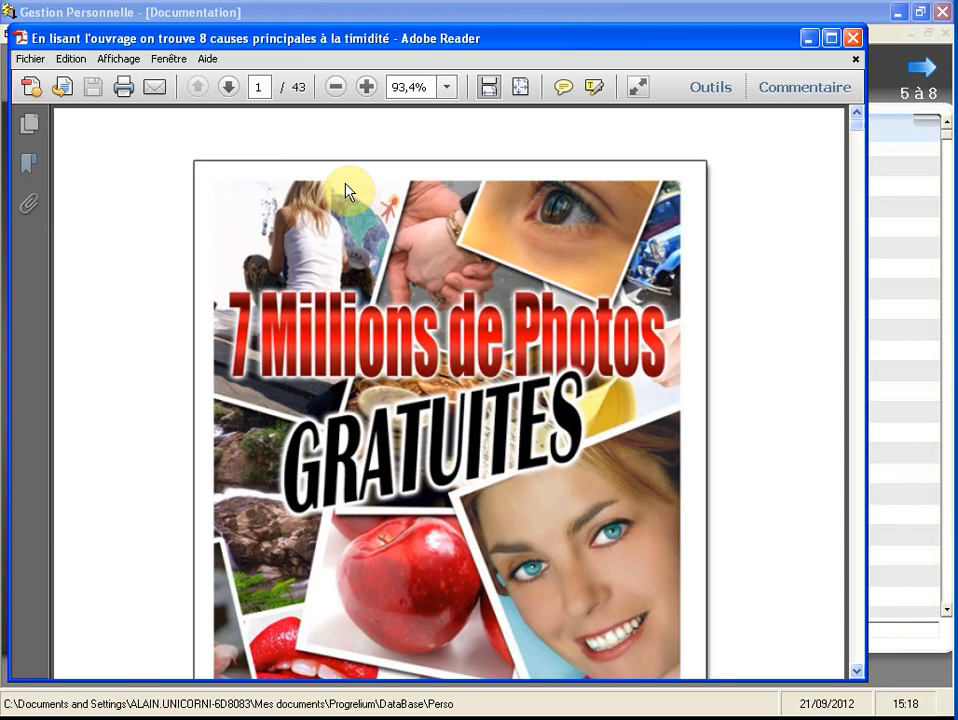
{"action": "left_click", "coordinate": [853, 39]}
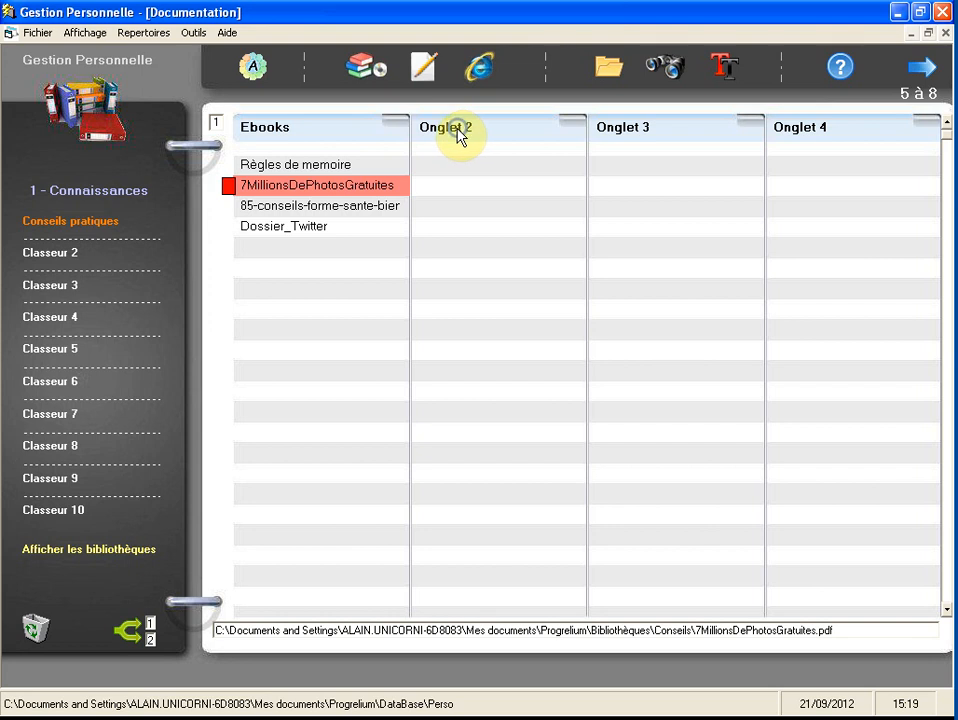
{"action": "right_click", "coordinate": [460, 137]}
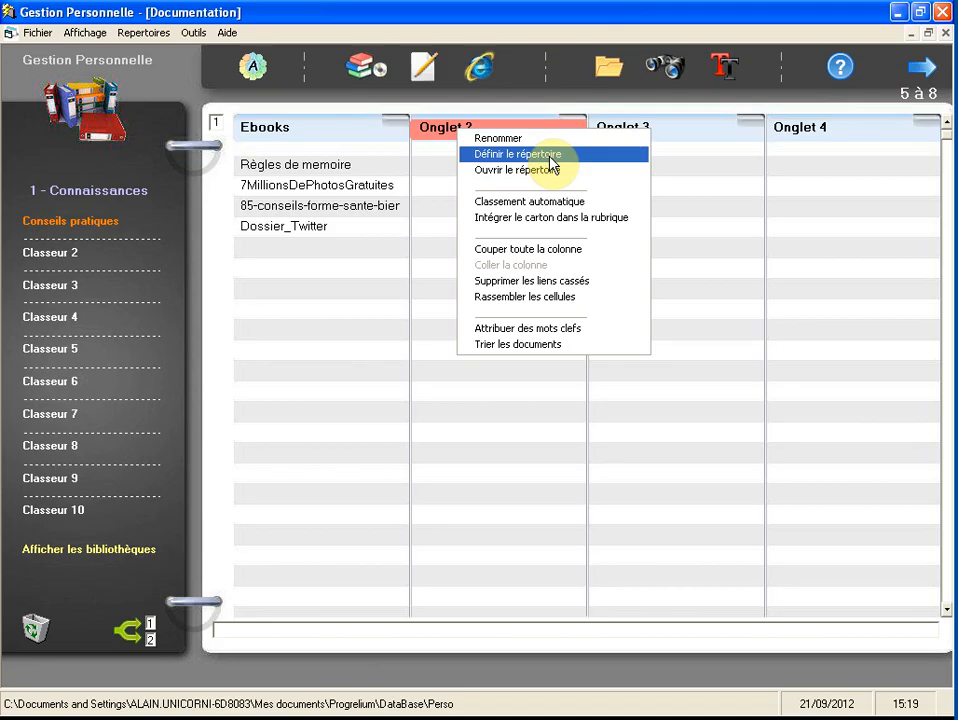
{"action": "left_click", "coordinate": [443, 166]}
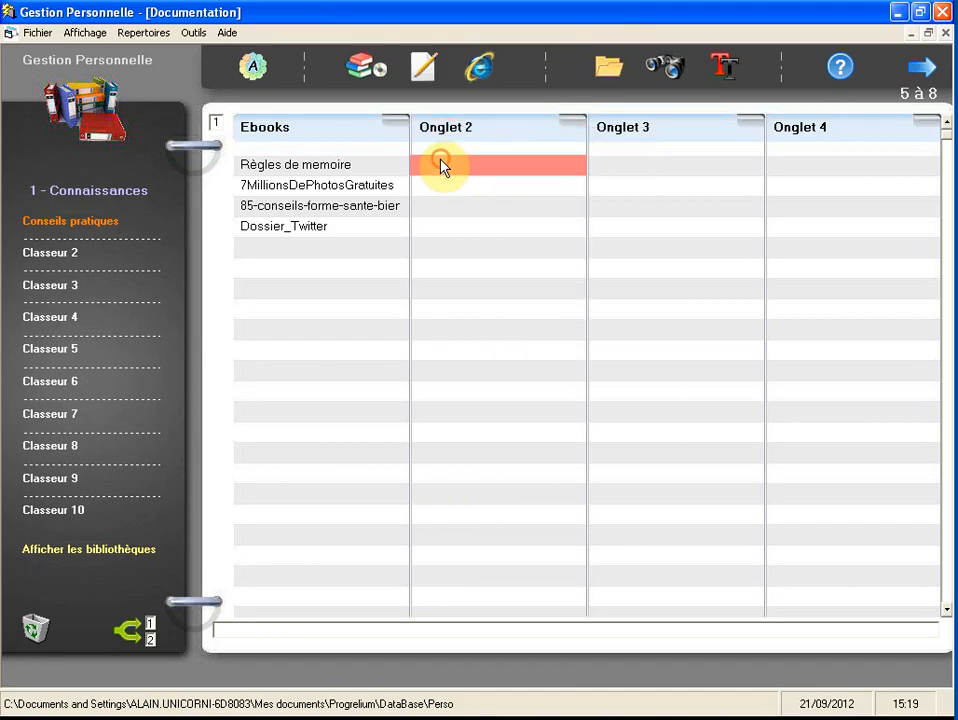